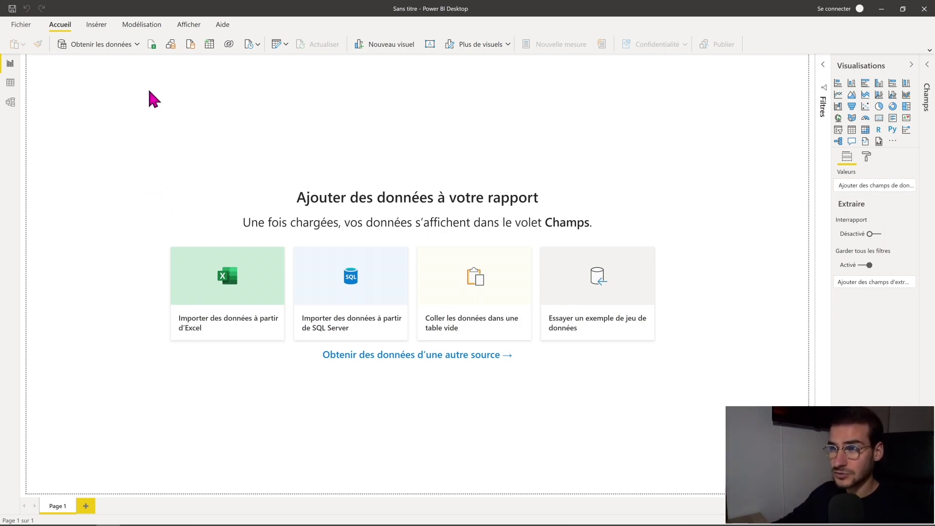
Import the STOCKS_ALIMENTS sheet from the workbook stocks_exemple.xlsx and open it for data transformation.
click(150, 47)
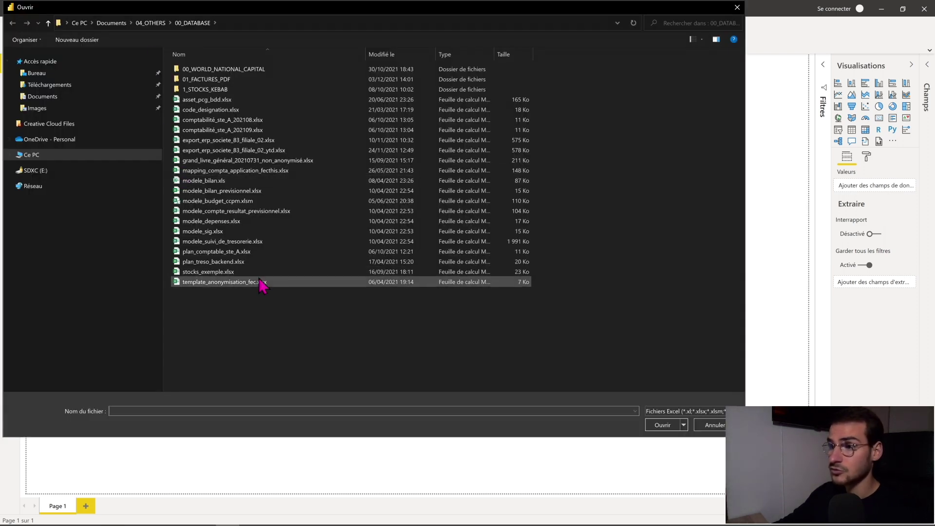
double_click(227, 274)
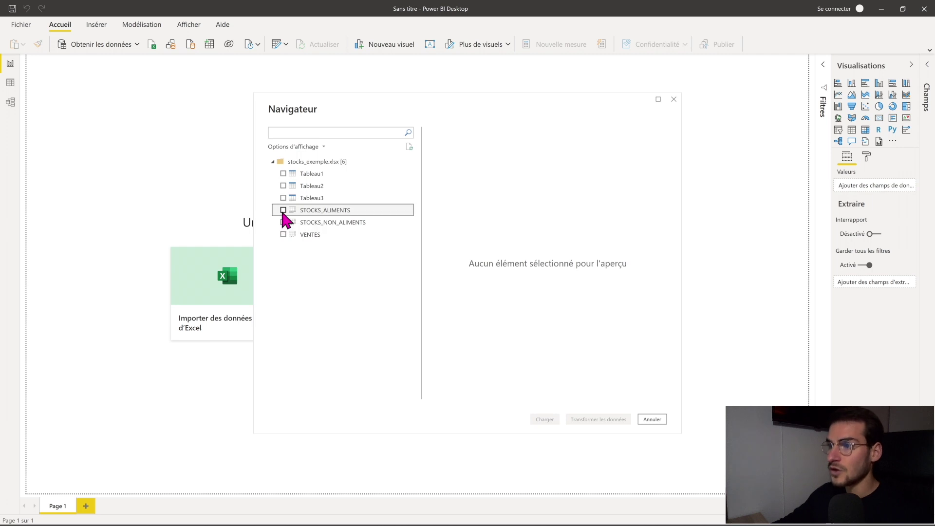
click(282, 209)
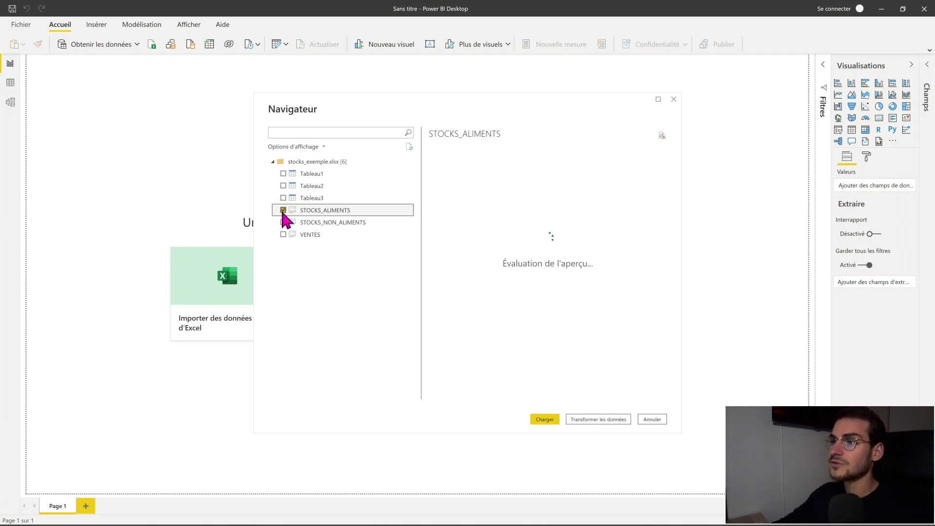
click(598, 419)
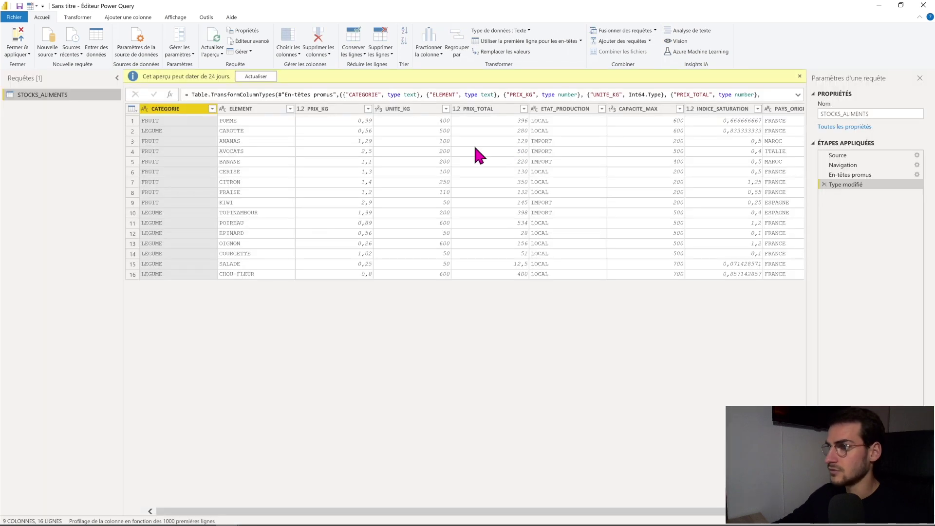
Refresh the STOCKS_ALIMENTS preview and close the query editor, loading the table into the report.
click(256, 77)
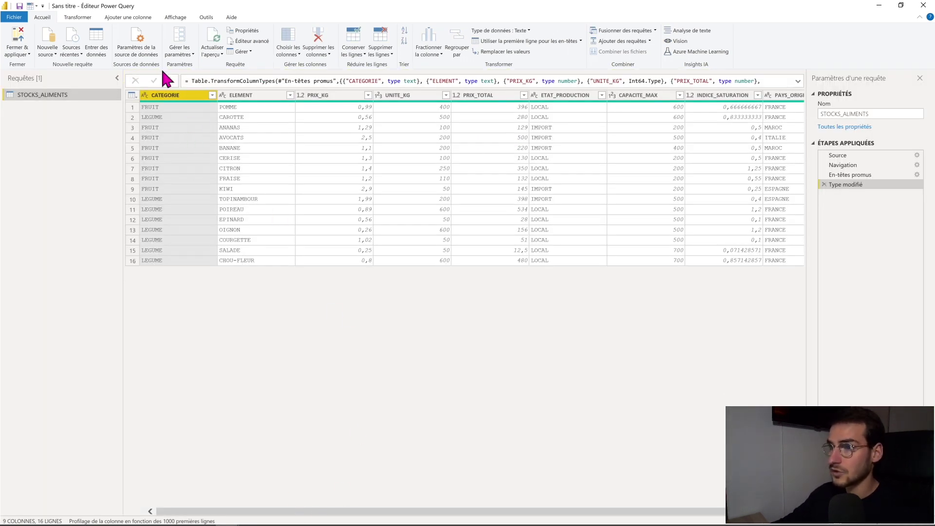
click(249, 96)
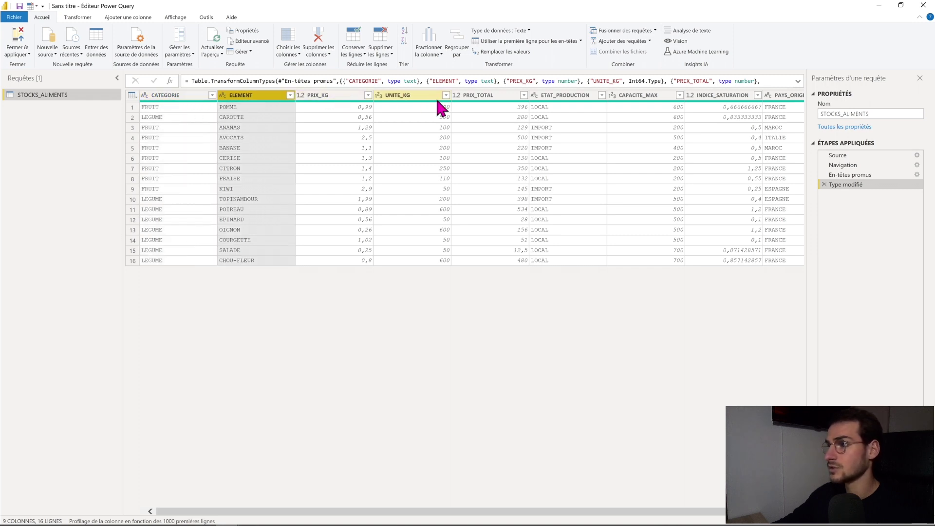
mouse_move(413, 511)
mouse_down()
mouse_move(560, 512)
mouse_move(414, 511)
mouse_up()
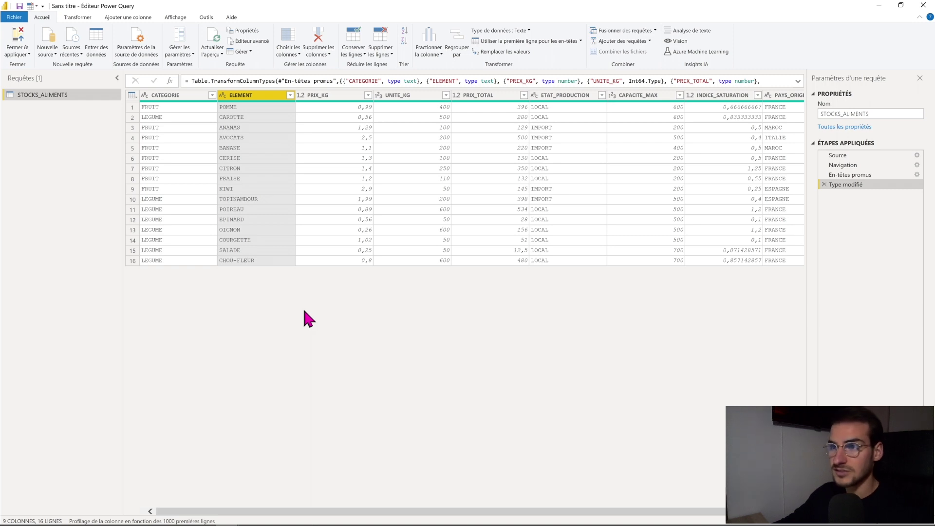
click(20, 54)
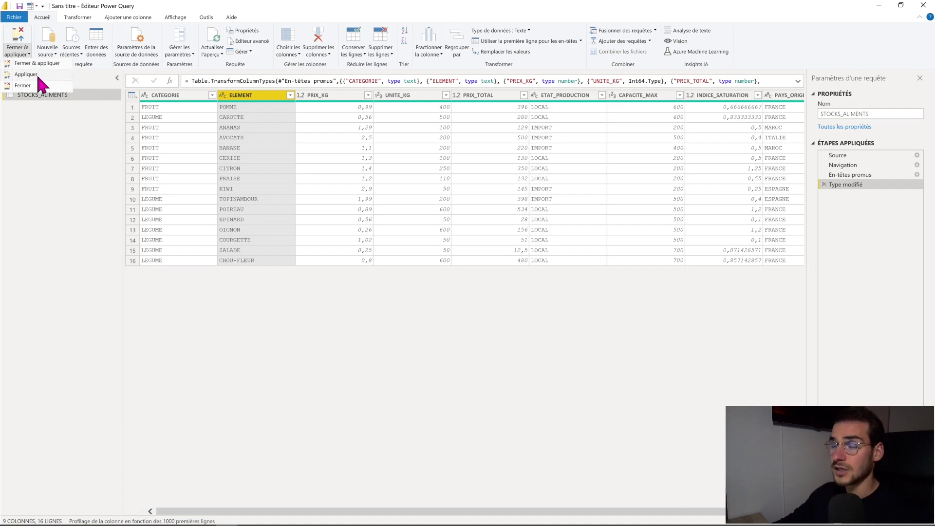
click(26, 86)
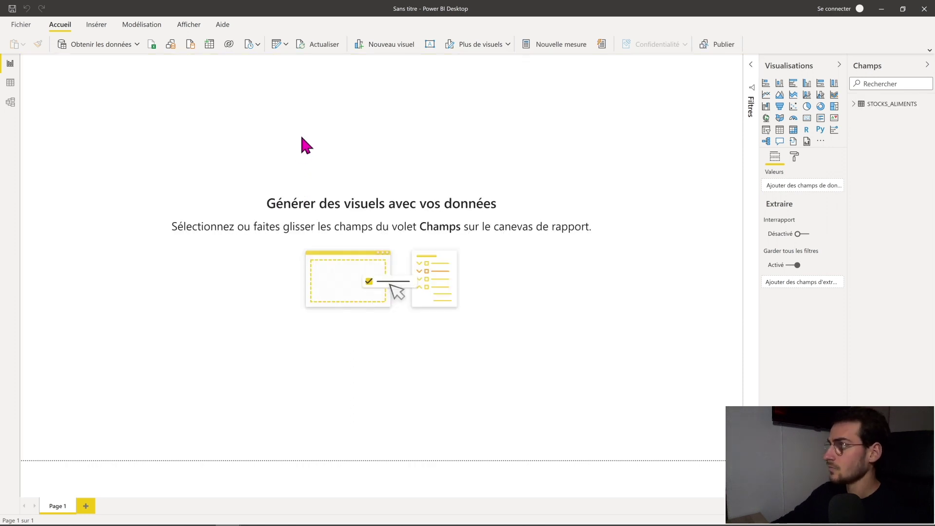
Create a new measure in the STOCKS_ALIMENTS table and name it nb_de_references_stocks.
click(858, 105)
click(855, 104)
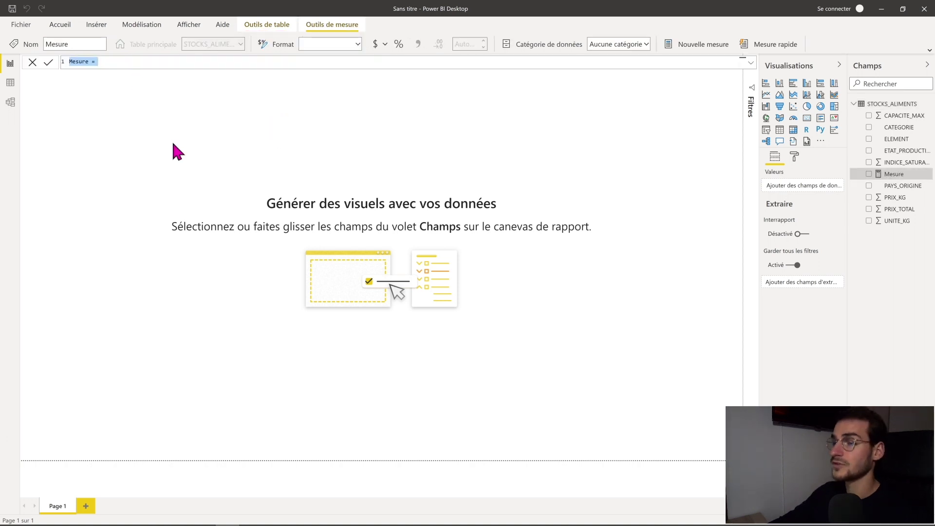
double_click(72, 62)
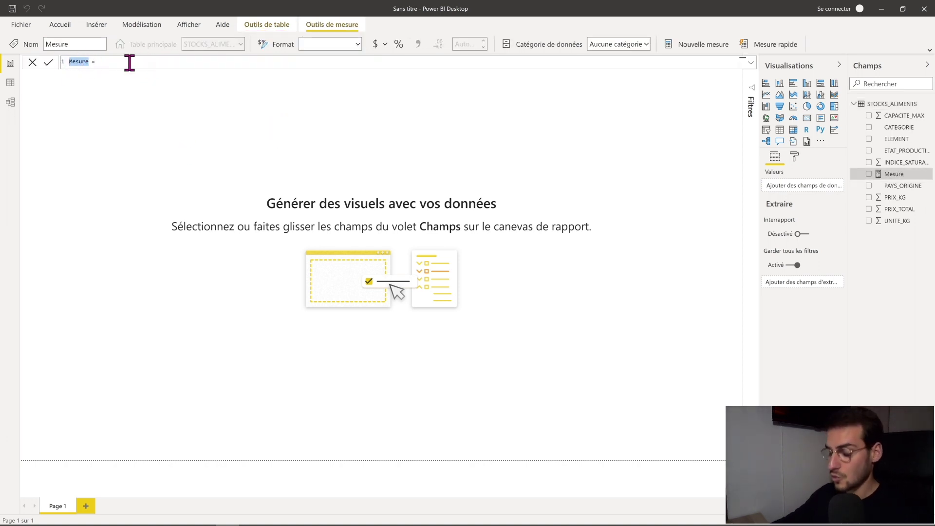
text(nb)
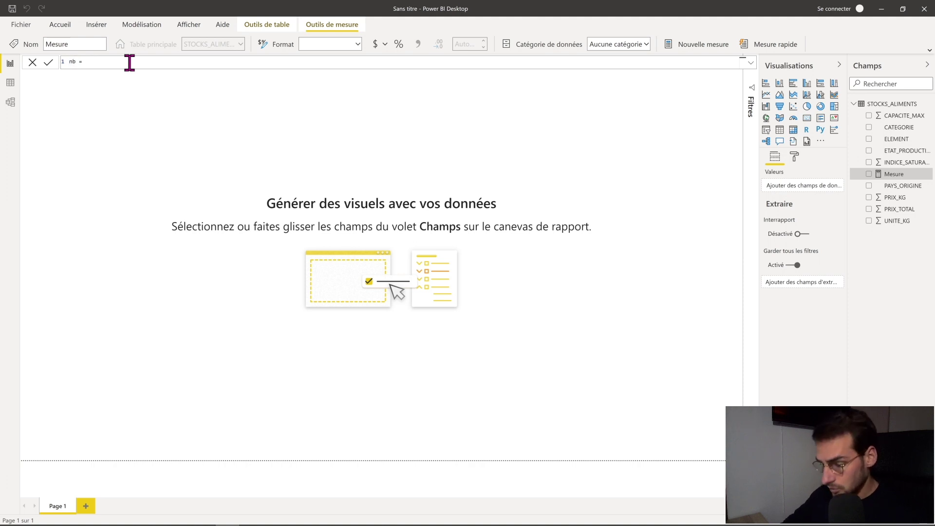
text(_de_references_stock)
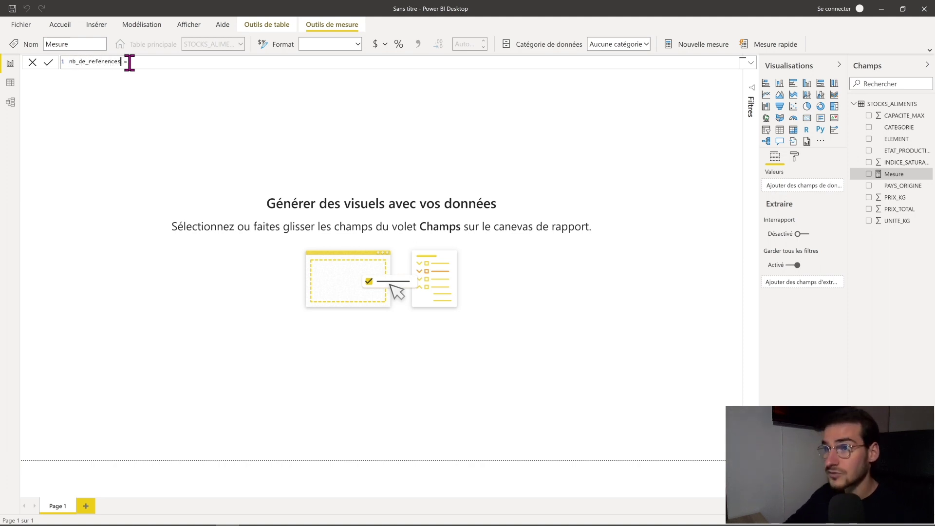
text(s)
Define the measure's formula as COUNTROWS(STOCKS_ALIMENTS) and validate it.
click(223, 59)
text(COU)
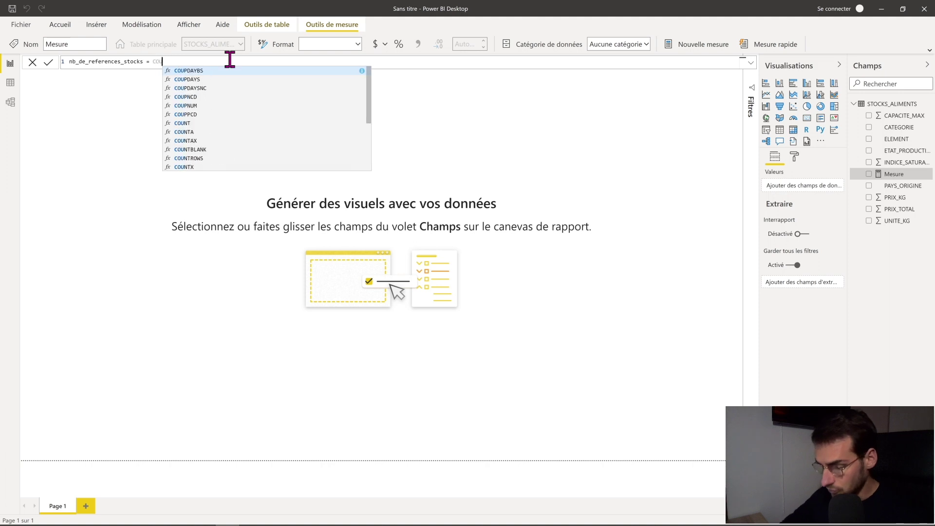
text(NTROWS()
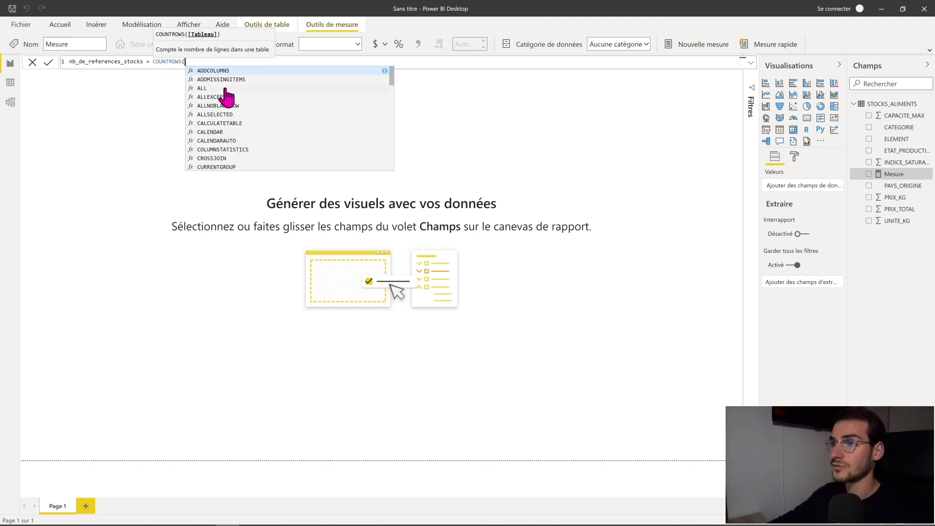
scroll(222, 116, down, 5)
scroll(222, 115, down, 10)
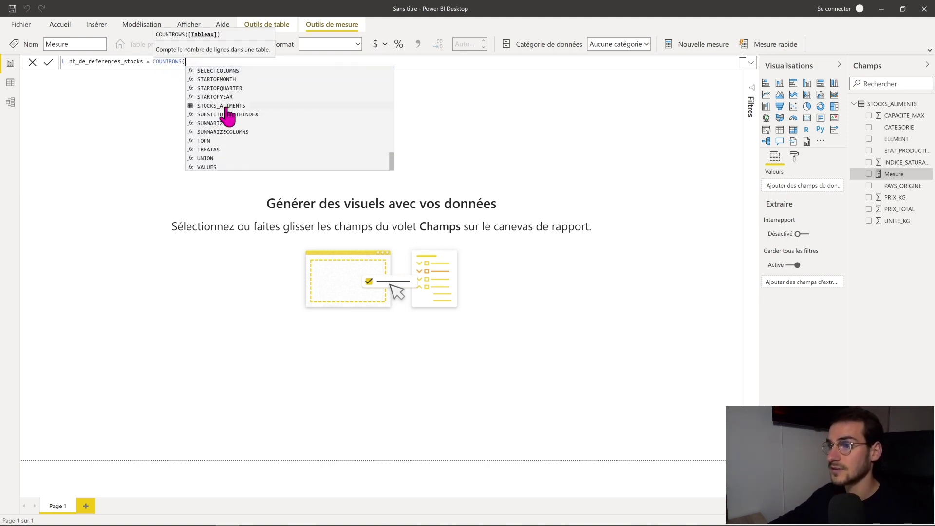
click(228, 115)
text())
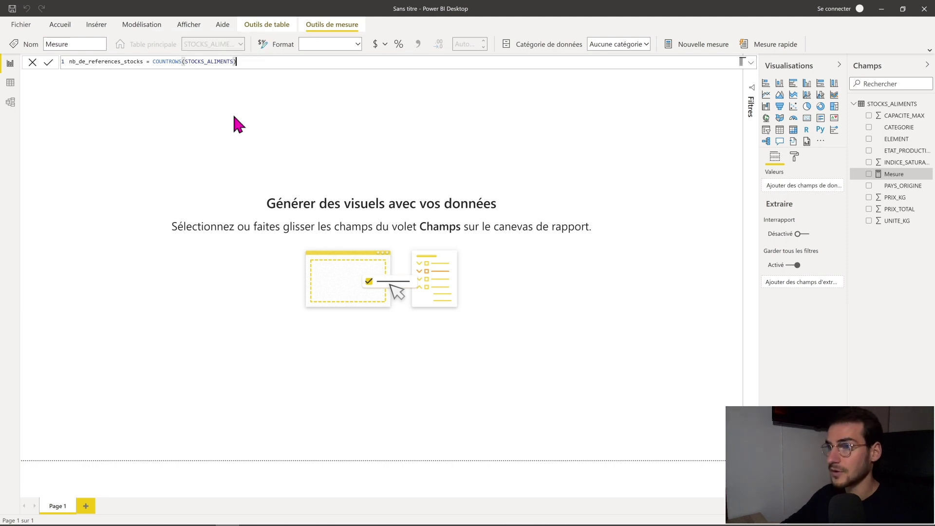
key(Return)
Show nb_de_references_stocks as a card visual on the report page, shrunk and placed in the page's upper-left corner.
drag(892, 174, 180, 154)
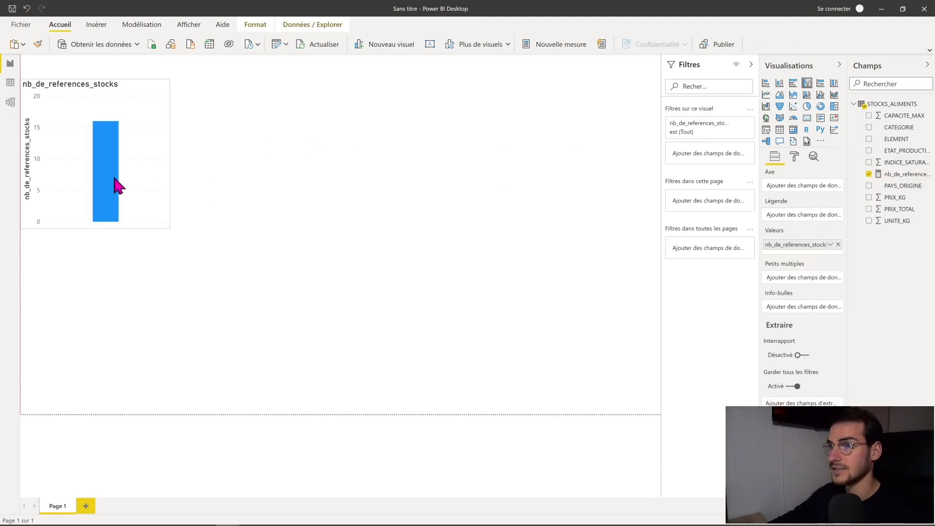
click(807, 118)
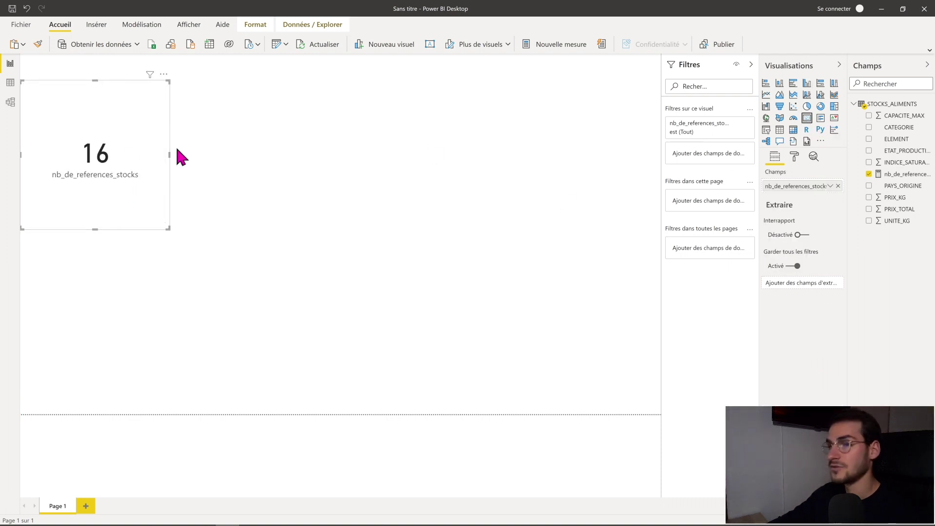
drag(129, 178, 110, 135)
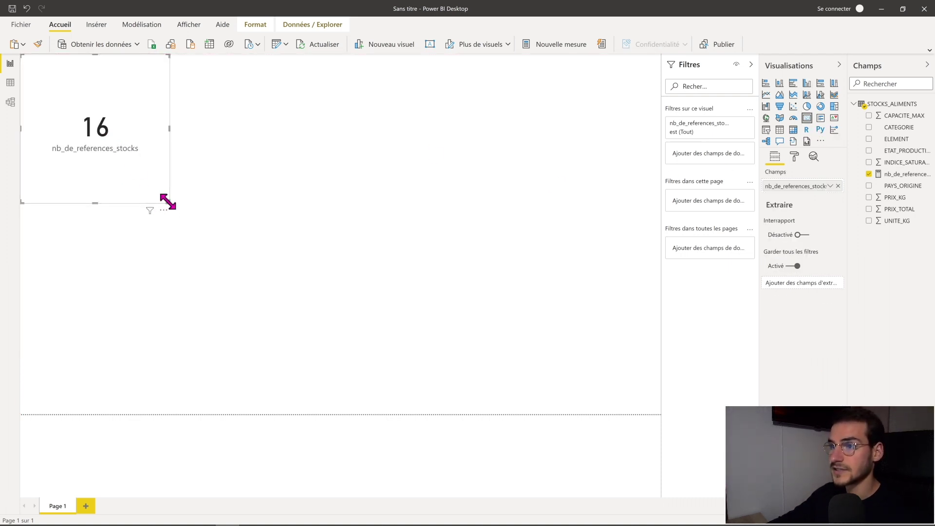
drag(168, 202, 133, 138)
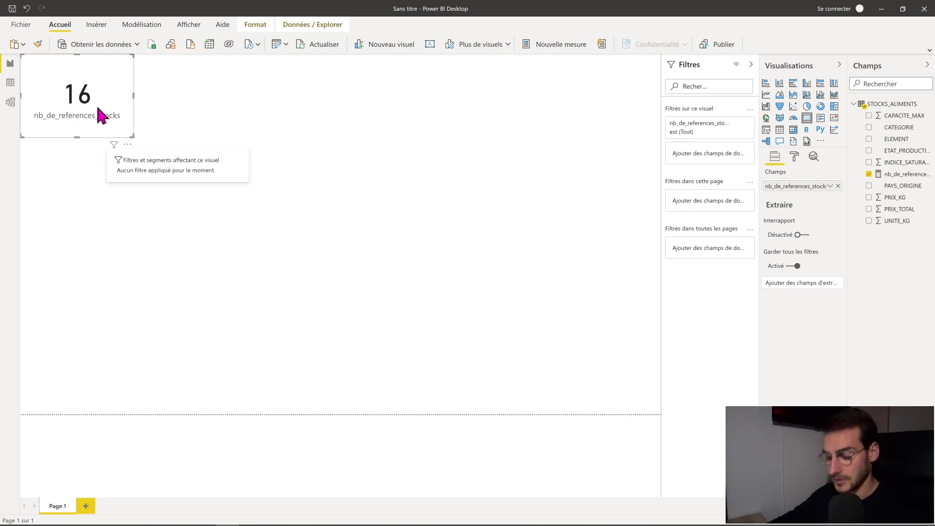
Duplicate the nb_de_references_stocks card and place the copy beside the original, in line with it.
drag(88, 105, 194, 70)
key(ctrl+c)
key(ctrl+v)
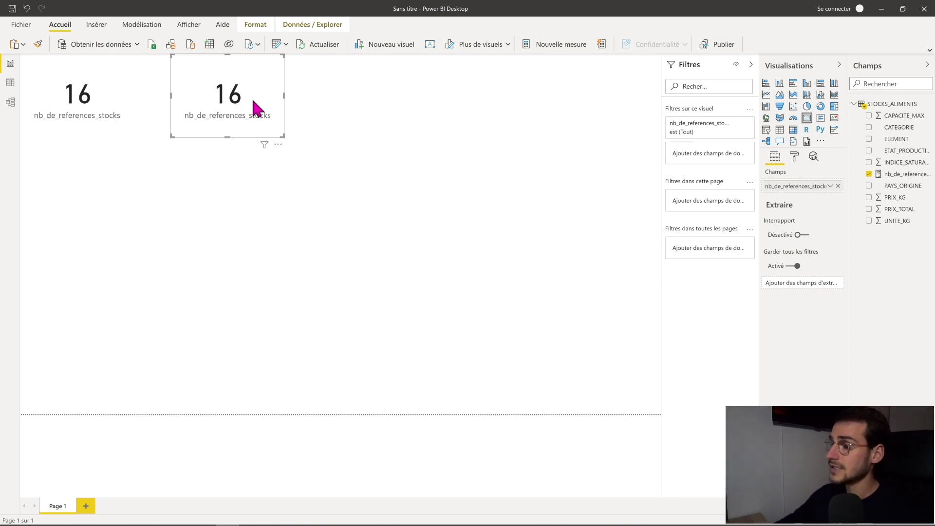
click(239, 97)
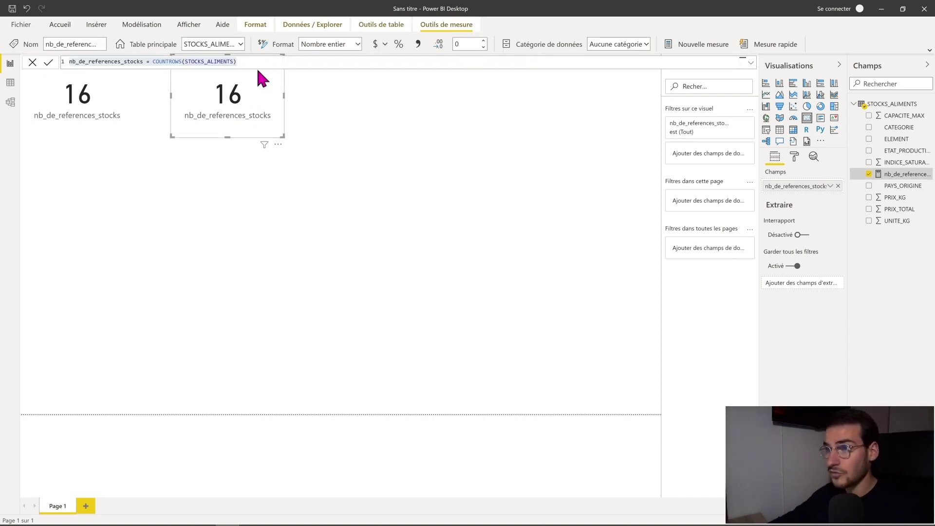
Create a second measure from a copy of the nb_de_references_stocks formula and name it nb_de_references_stocks_legumes.
drag(256, 61, 69, 61)
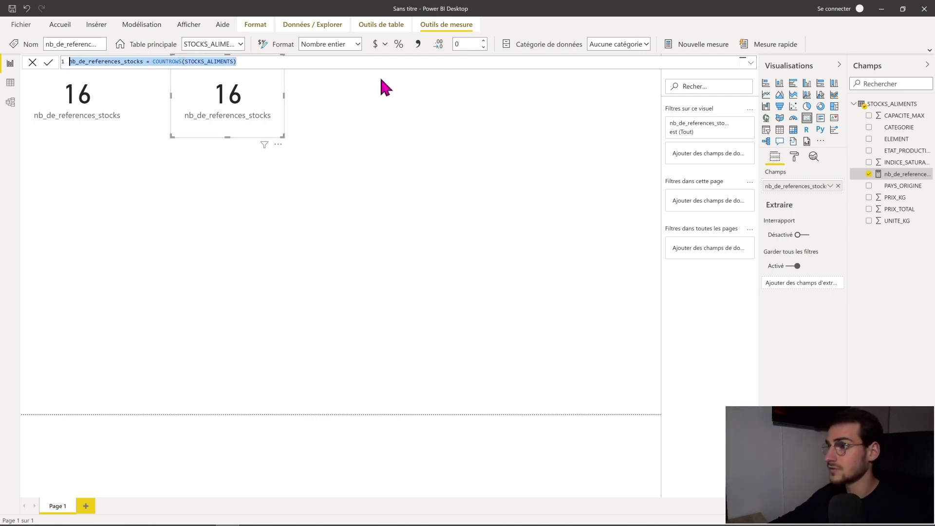
key(ctrl+c)
click(701, 46)
key(ctrl+v)
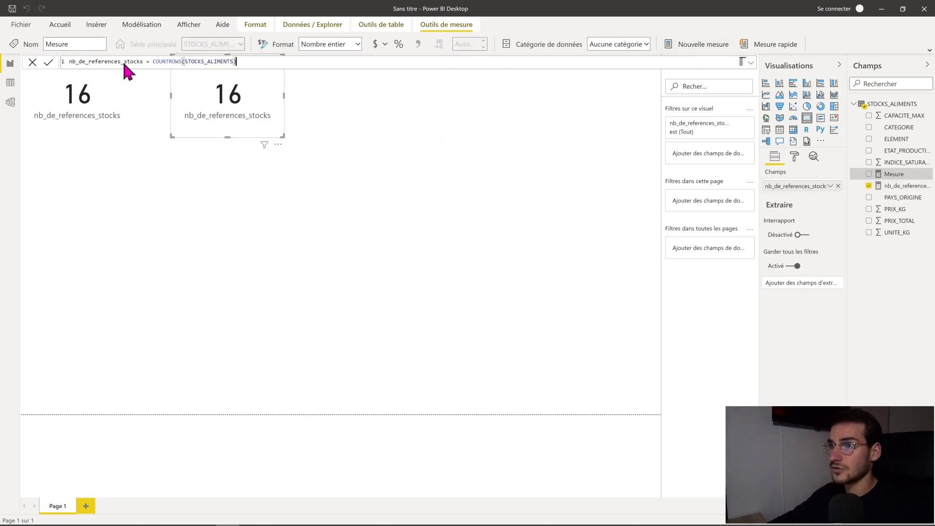
double_click(138, 62)
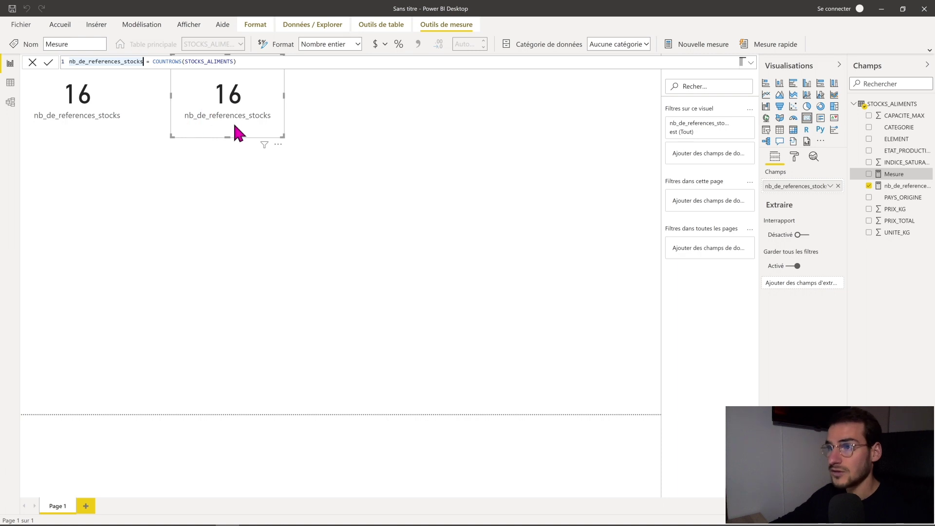
key(Right)
text(_legumes)
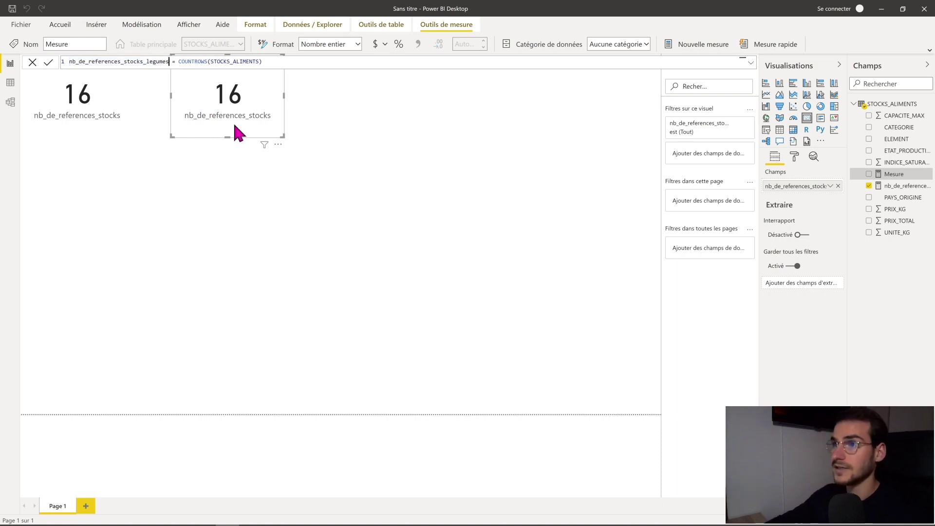
Wrap the COUNTROWS(STOCKS_ALIMENTS) expression of the new measure in a CALCULATE function.
double_click(179, 62)
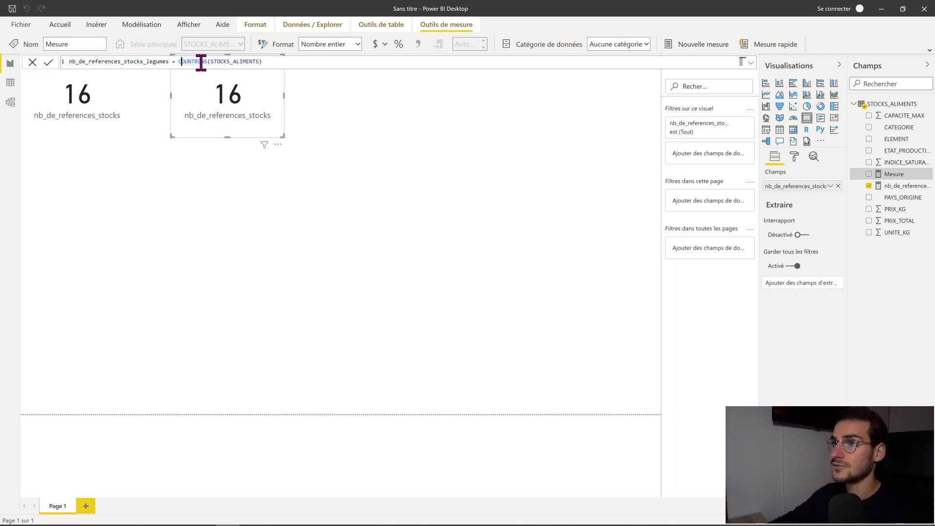
key(Left)
text(CALCUL)
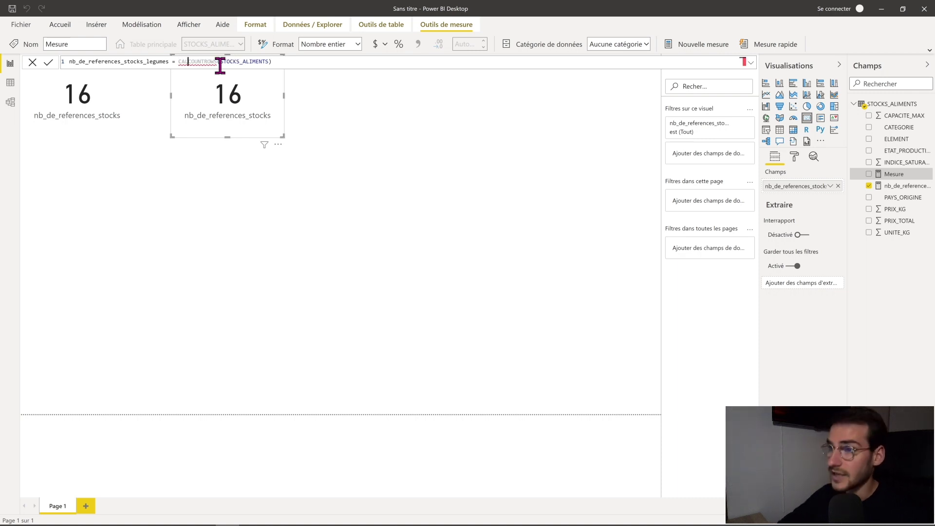
text(ATE)
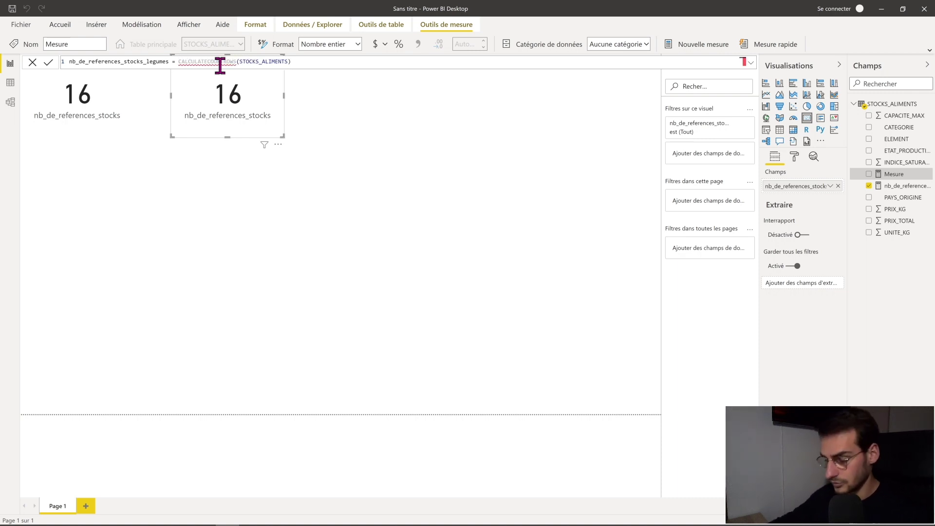
text(()
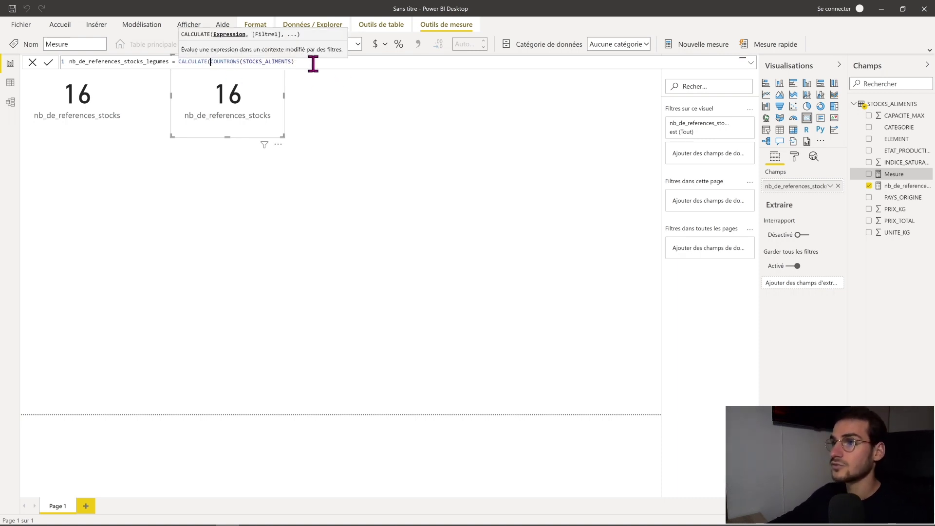
click(311, 66)
text())
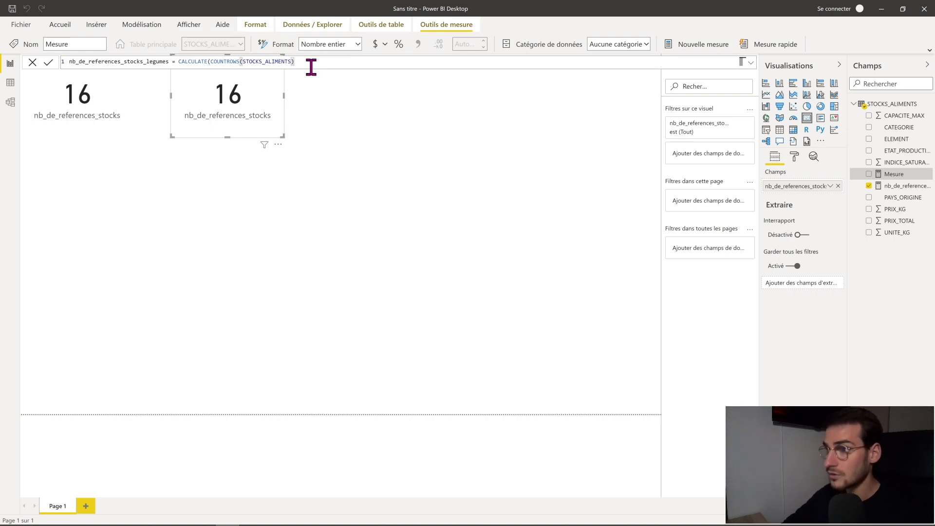
Complete the CALCULATE formula with the filter STOCKS_ALIMENTS[CATEGORIE] = "LEGUME" and save the nb_de_references_stocks_legumes measure.
text(,)
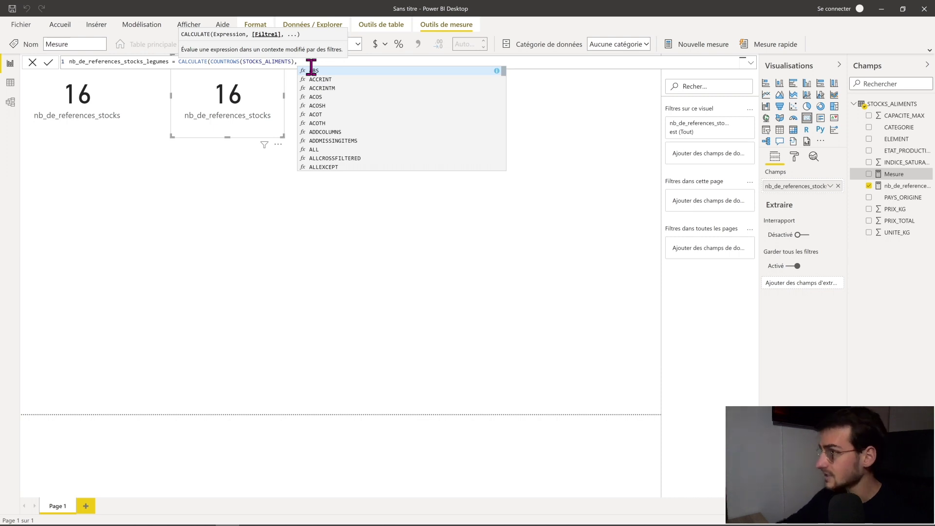
text( CATEG)
click(380, 71)
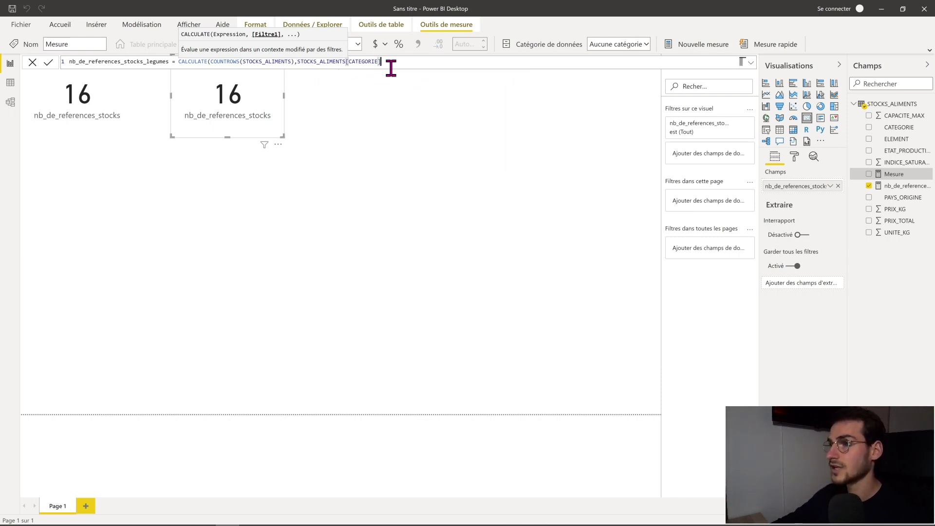
text(=)
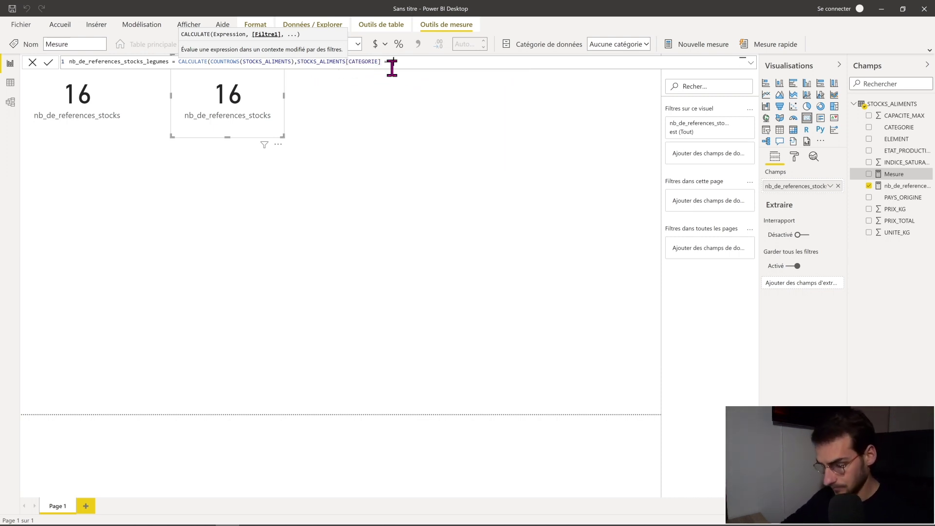
text( "LEGUME"))
key(Return)
Replace the field of the second card with the nb_de_references_stocks_legumes measure and deselect the card.
click(838, 186)
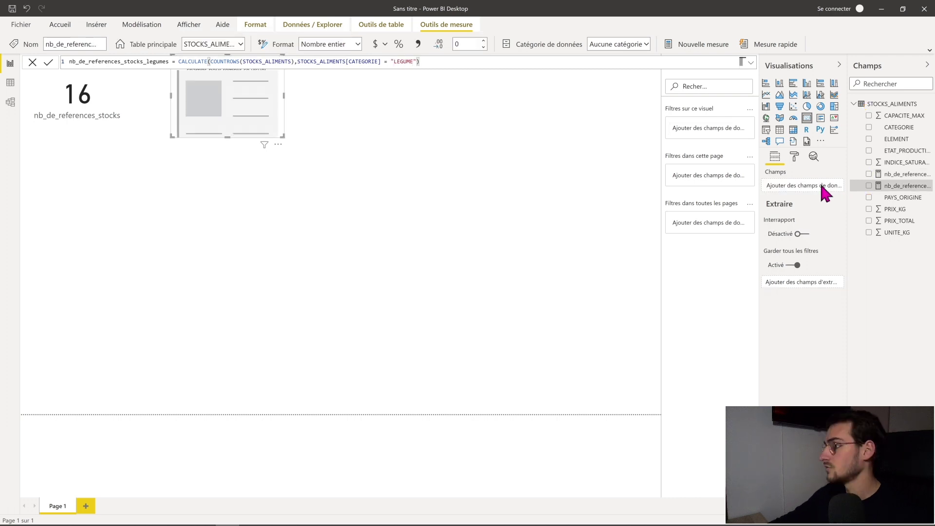
click(868, 186)
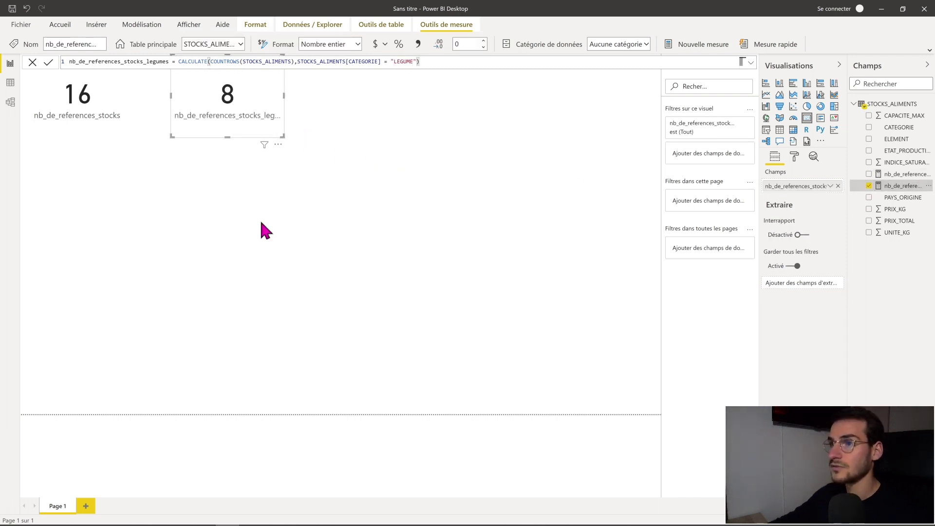
click(275, 213)
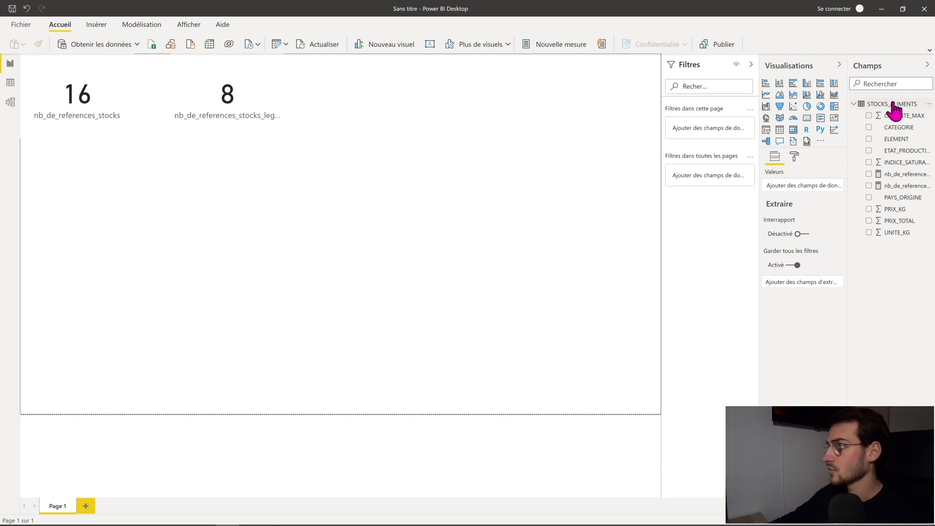
Check the vegetable references in the STOCKS_ALIMENTS data by filtering the CATEGORIE column to LEGUME only, and return to the report page.
click(11, 82)
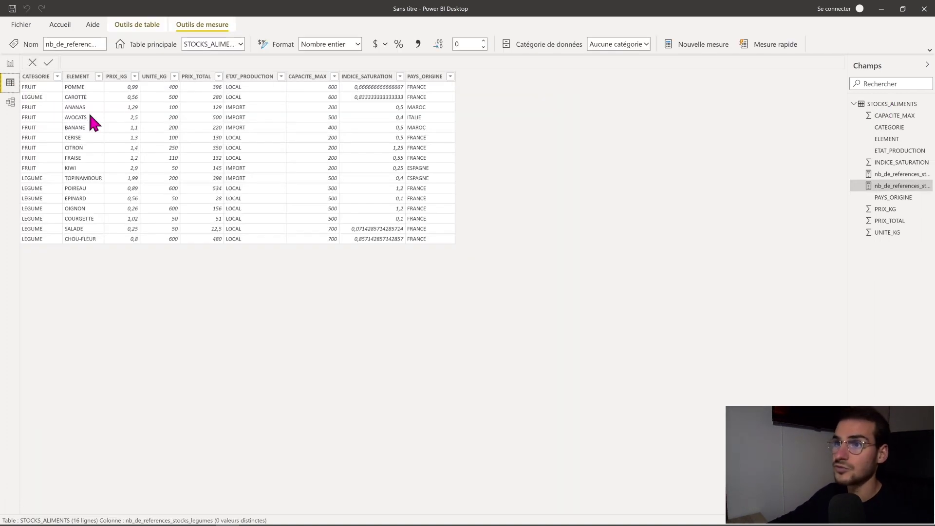
click(57, 77)
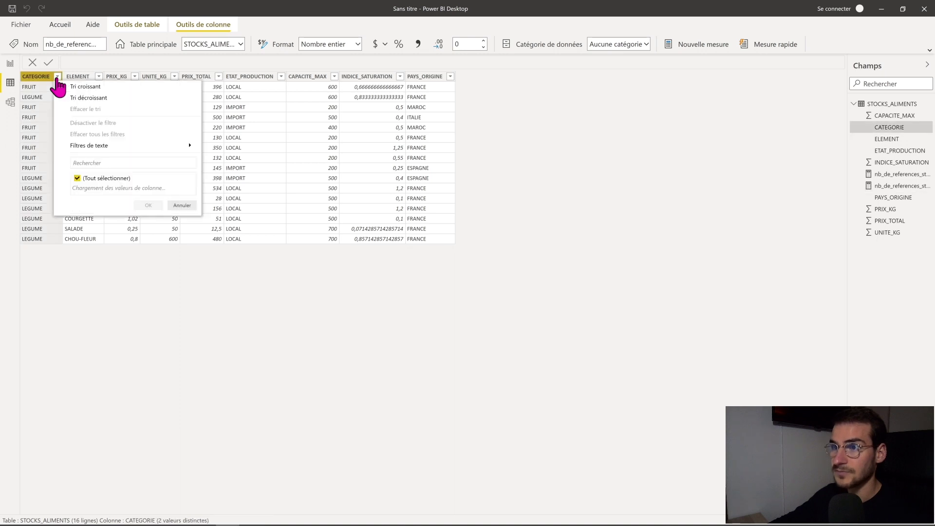
click(108, 178)
click(100, 196)
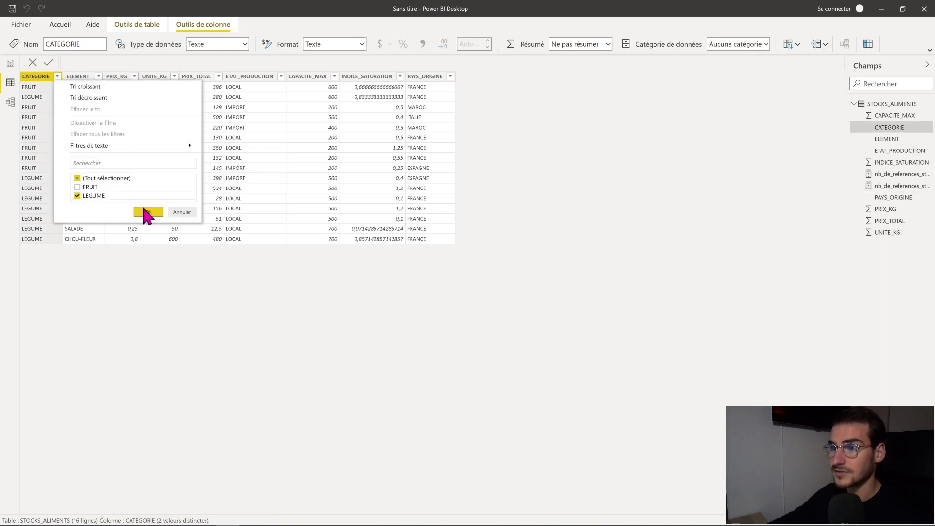
click(148, 212)
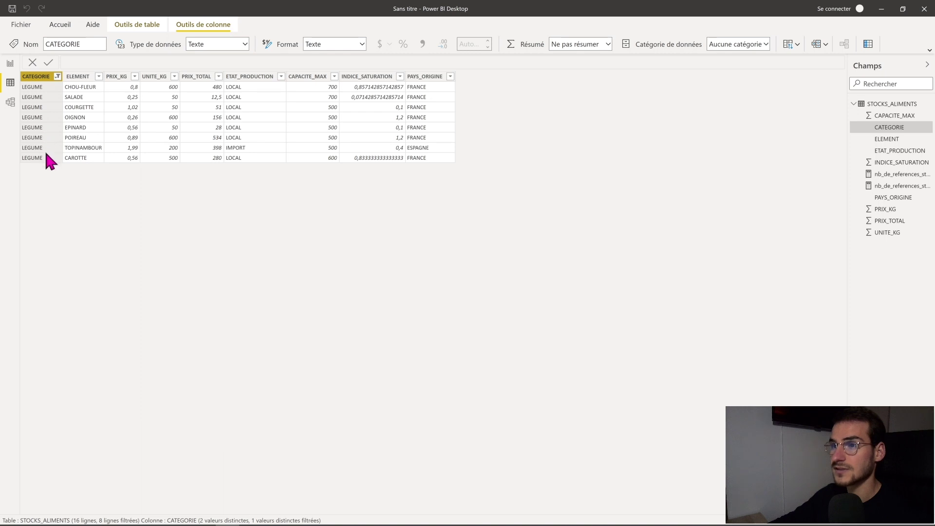
click(58, 76)
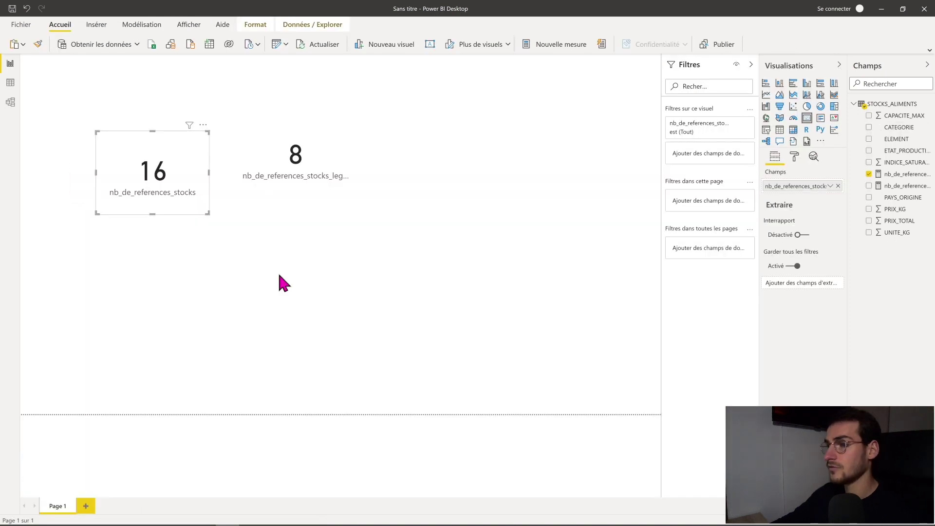
click(279, 276)
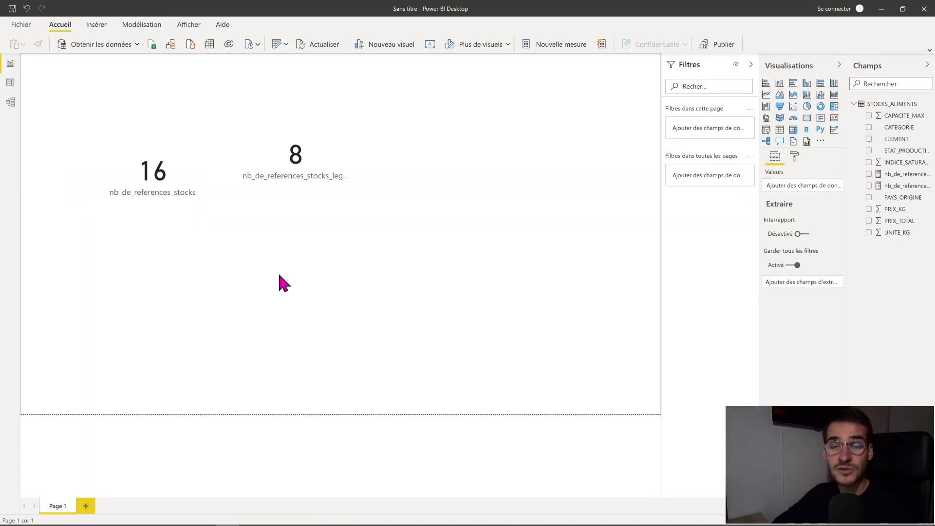